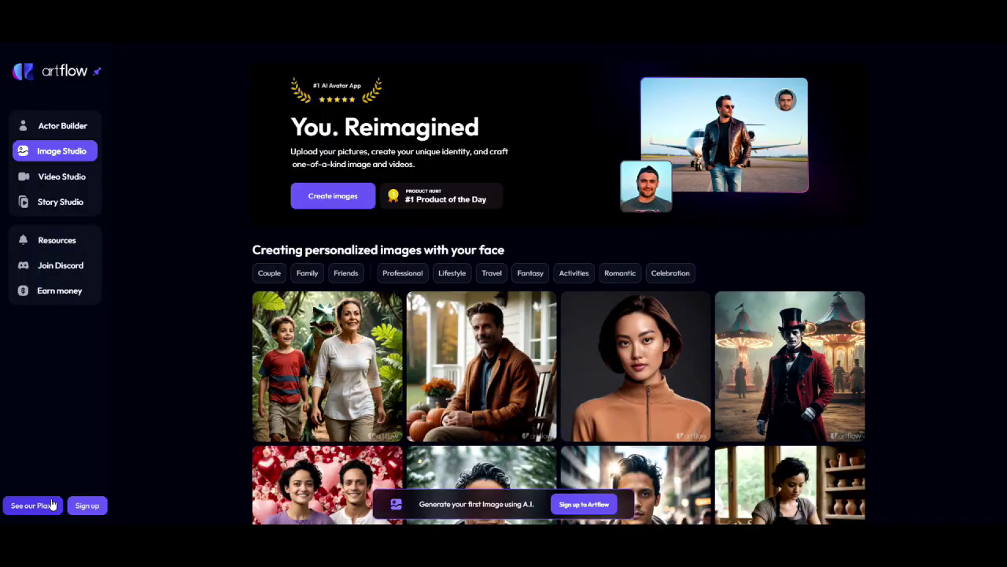
Review Artflow's subscription plans, its Actor Builder page and the company summary on Crunchbase.
click(46, 505)
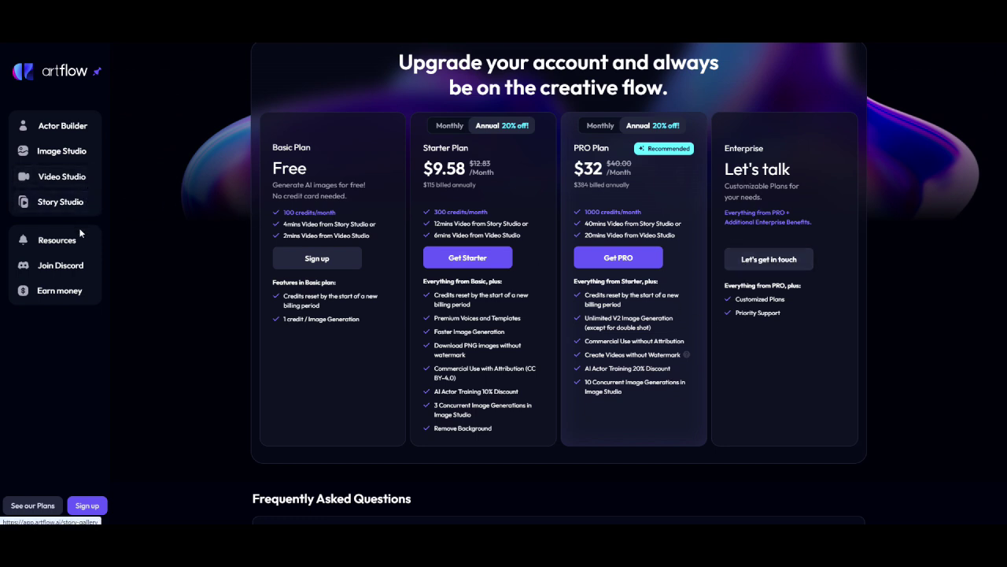
click(65, 133)
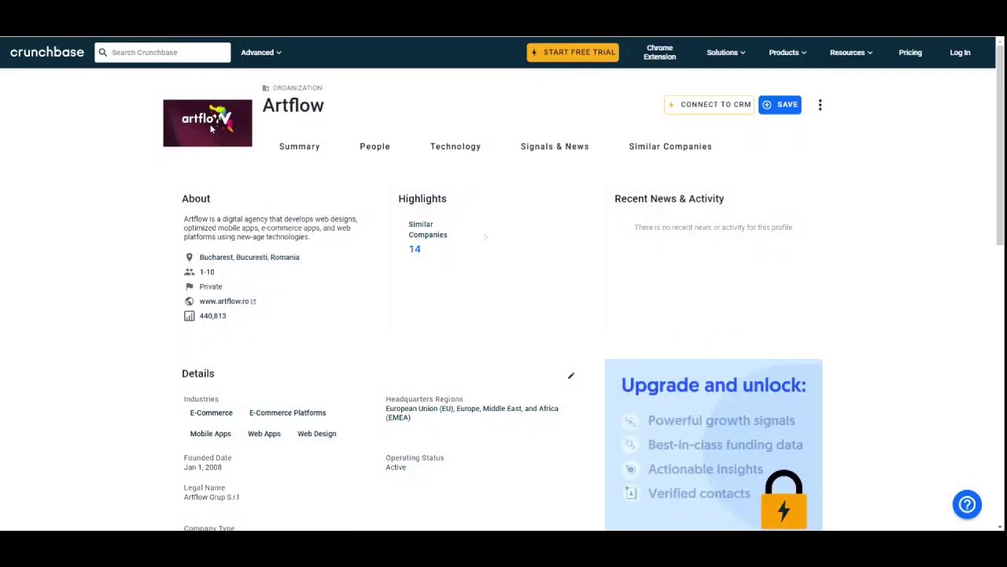
click(299, 147)
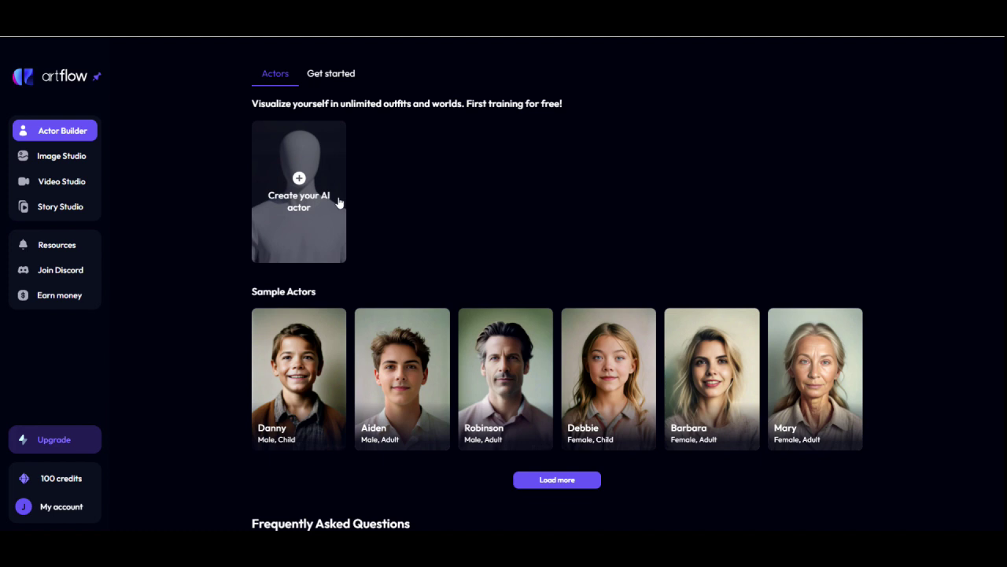
Create a male adult AI actor, enter the actor's name, supply five pictures and start the training.
click(300, 196)
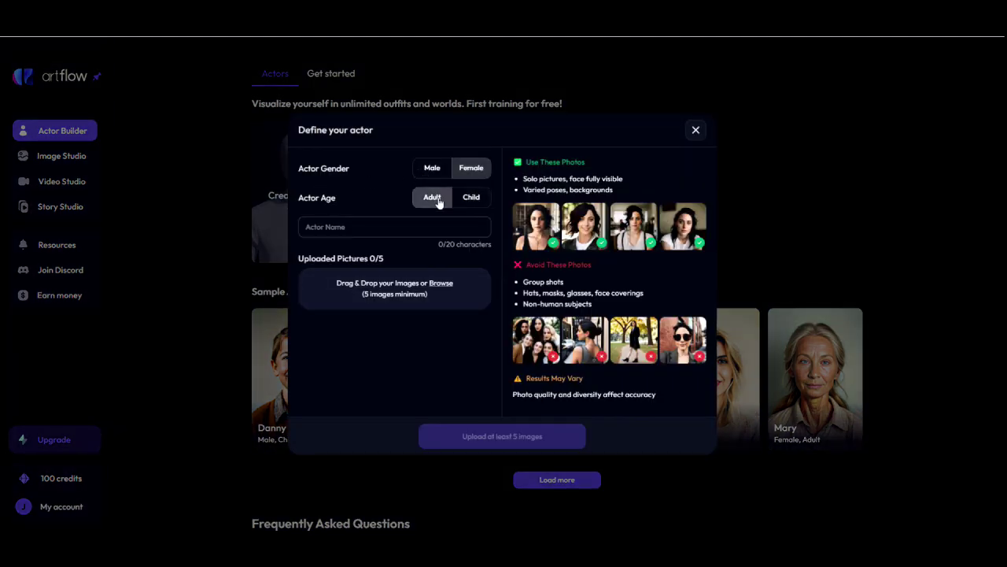
click(382, 222)
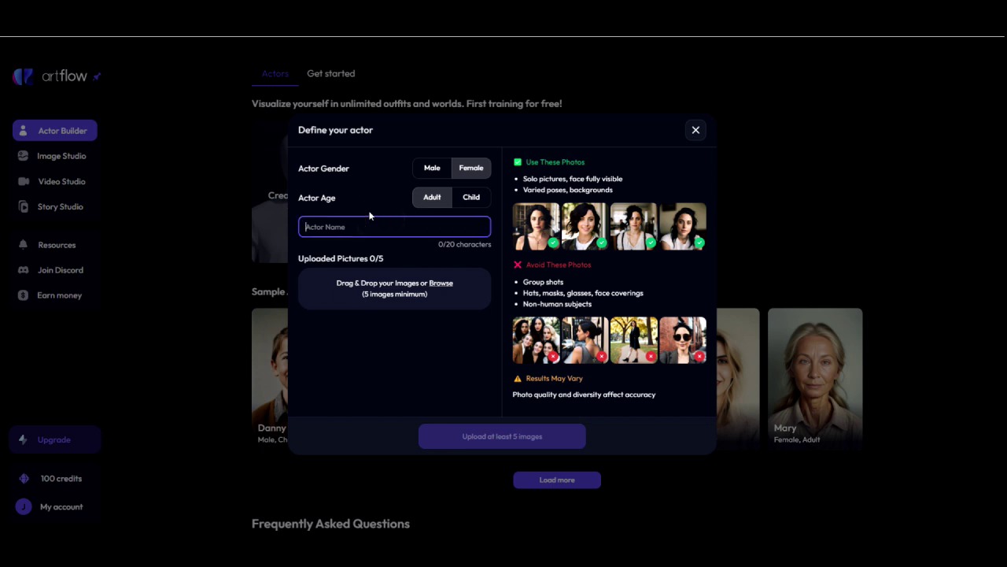
text(Aiman)
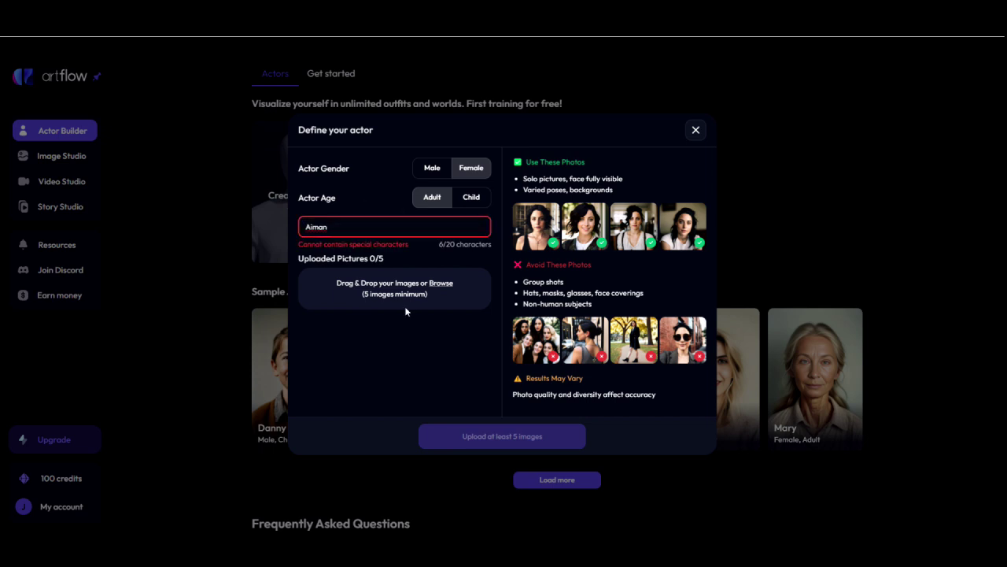
key(BackSpace)
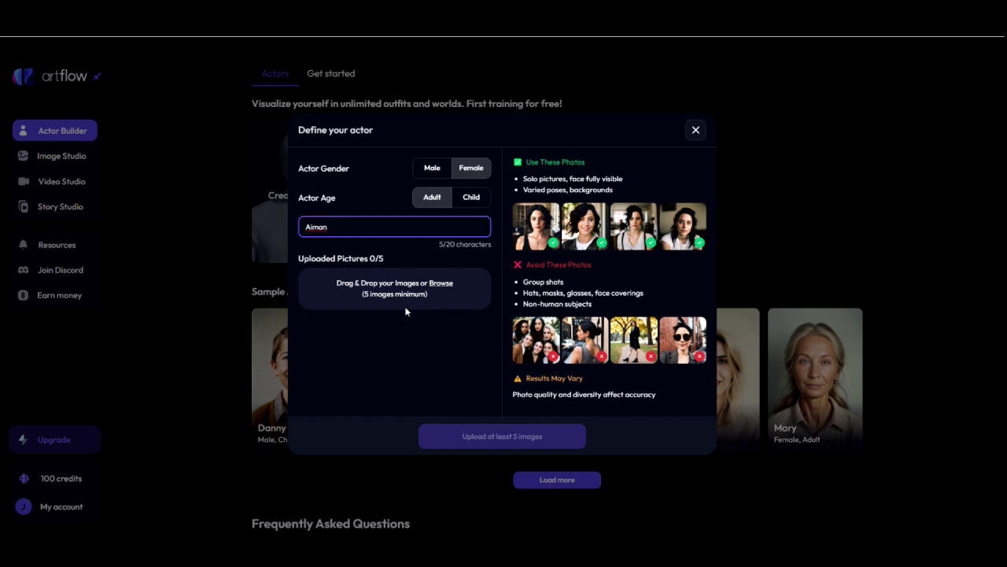
click(423, 170)
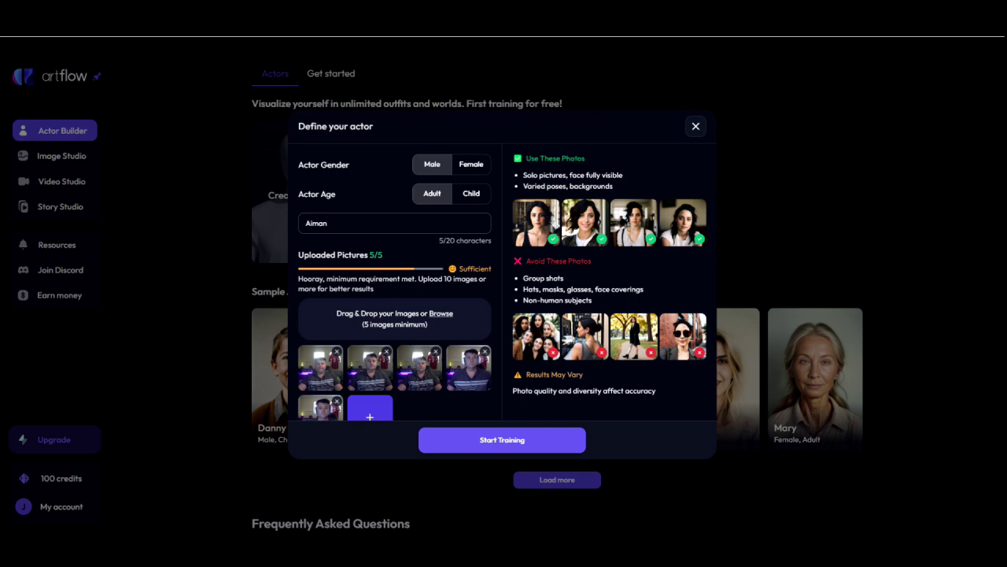
click(517, 158)
click(513, 439)
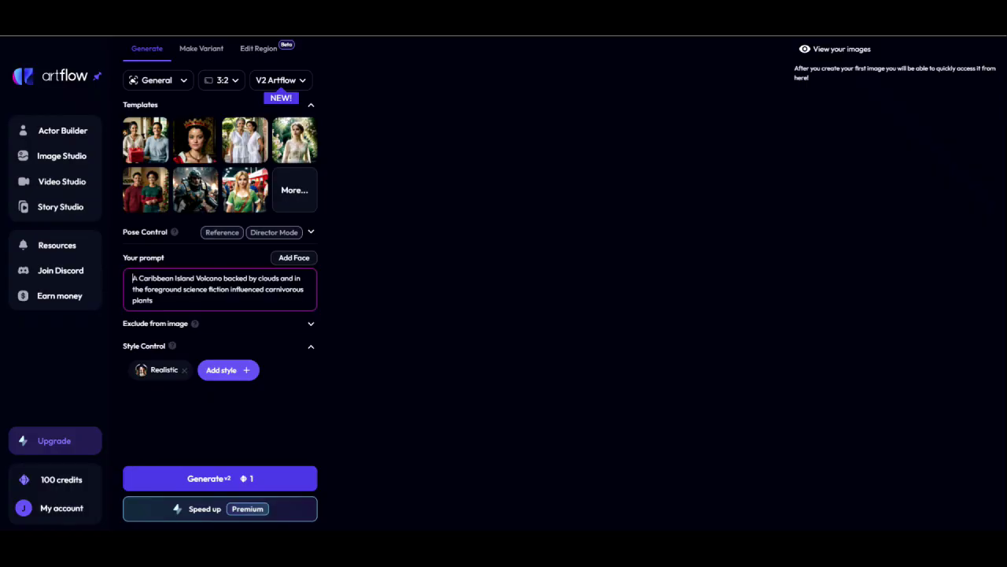
Replace the Realistic style with Sci-Fi for the Caribbean island volcano prompt and generate the image.
drag(132, 278, 154, 300)
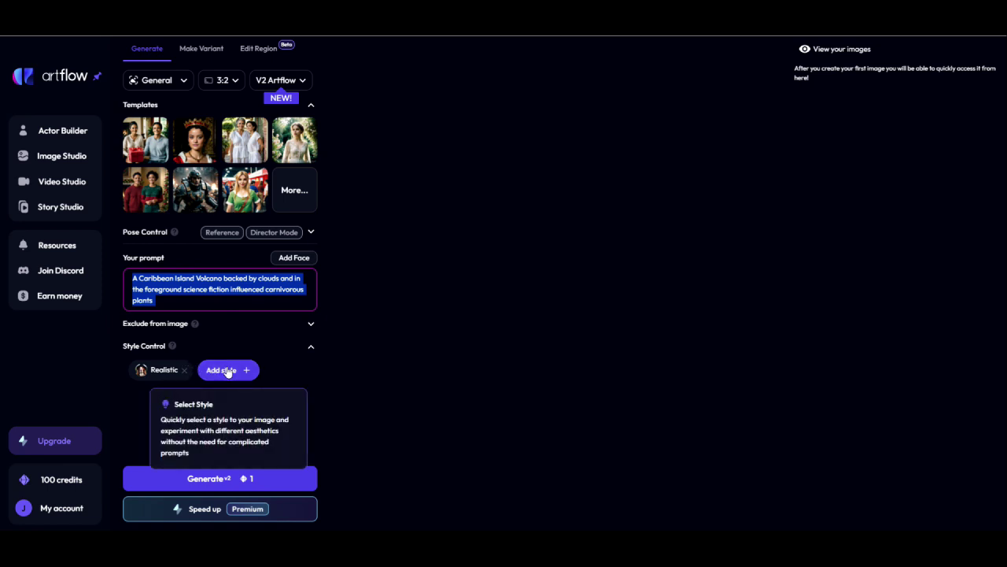
click(185, 371)
click(176, 371)
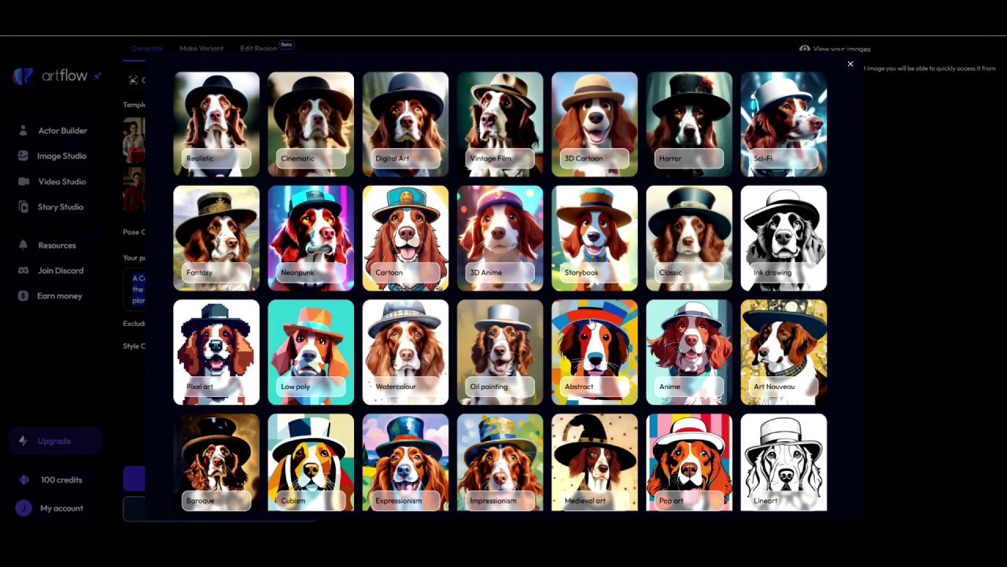
scroll(592, 322, down, 2)
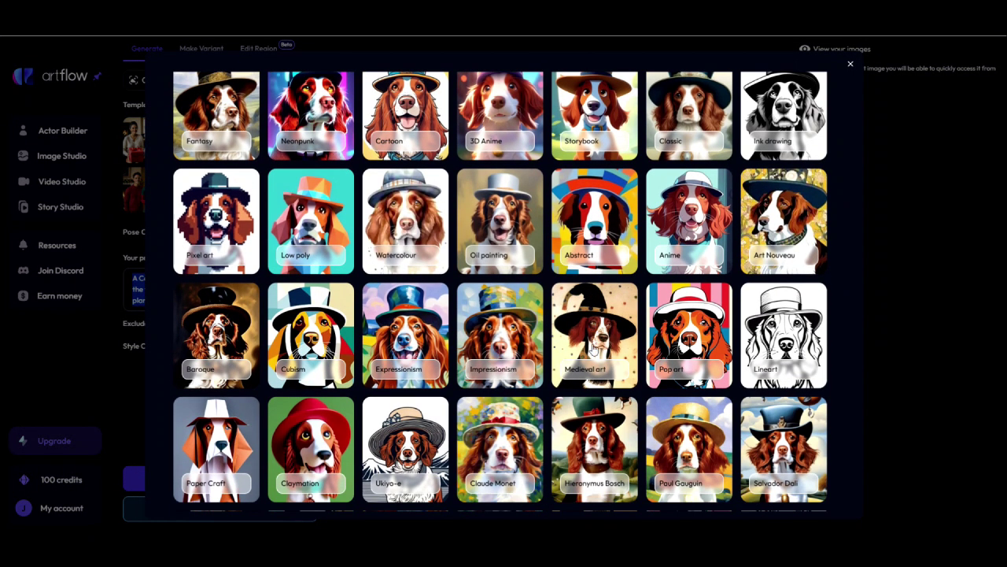
scroll(555, 429, up, 2)
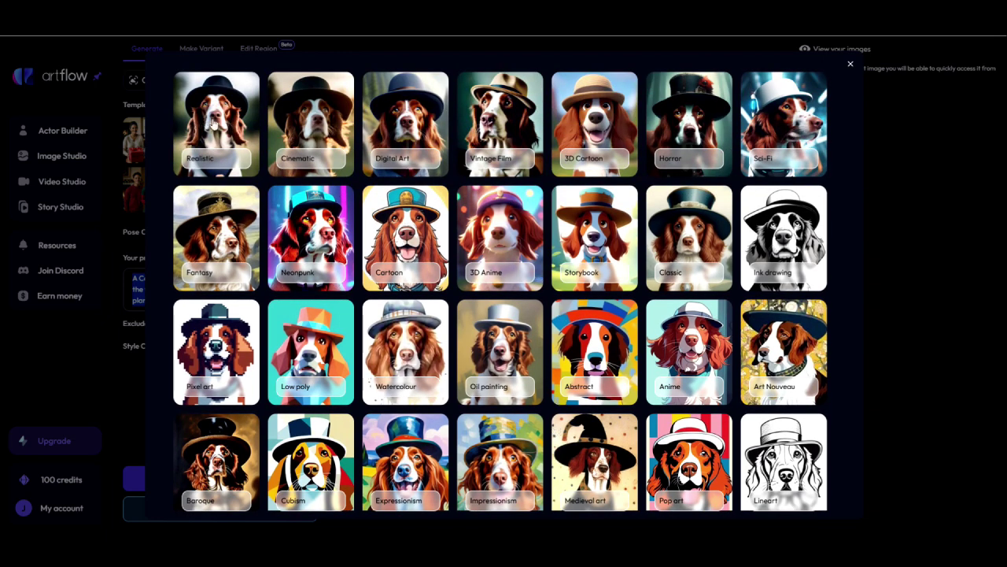
mouse_move(788, 153)
click(787, 148)
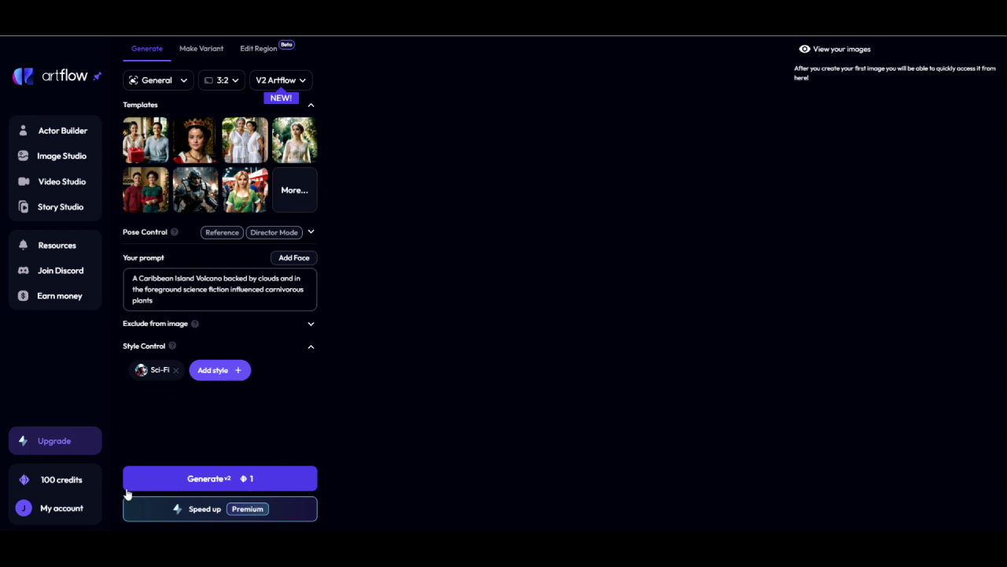
click(213, 487)
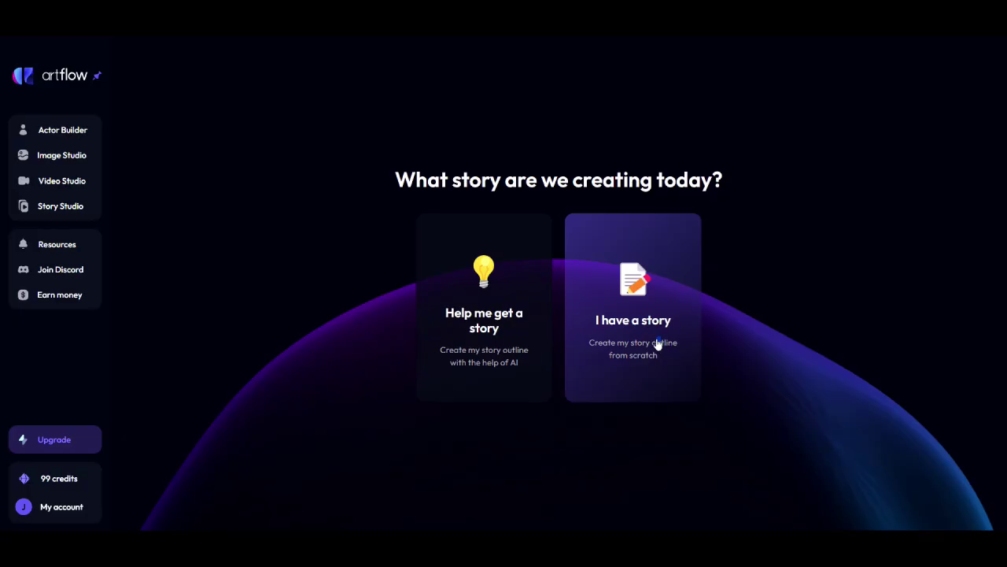
Start a story from scratch and enter the dinner-party outline beginning "In the dimly lit chamber, where shadows danced upon the walls".
click(656, 344)
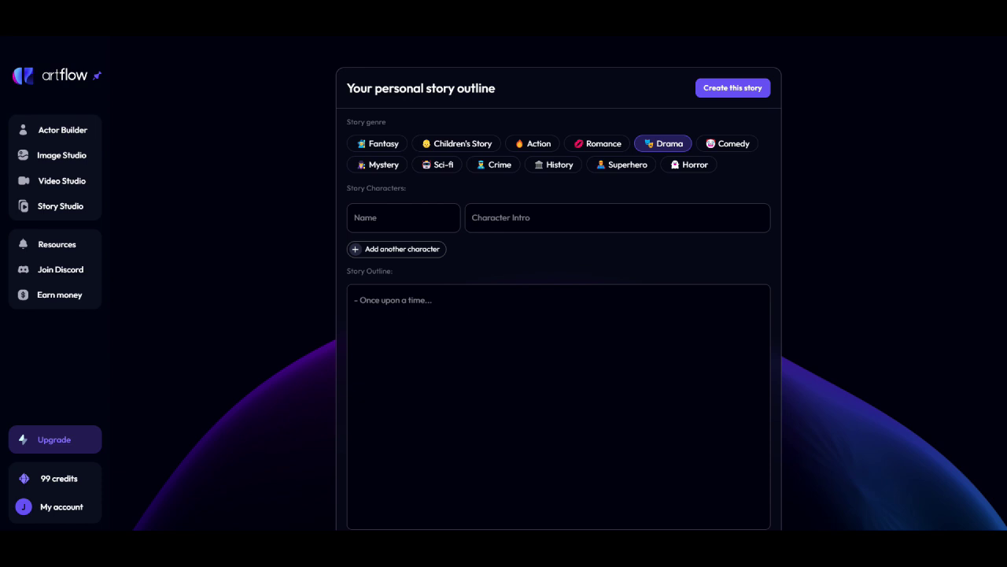
click(521, 322)
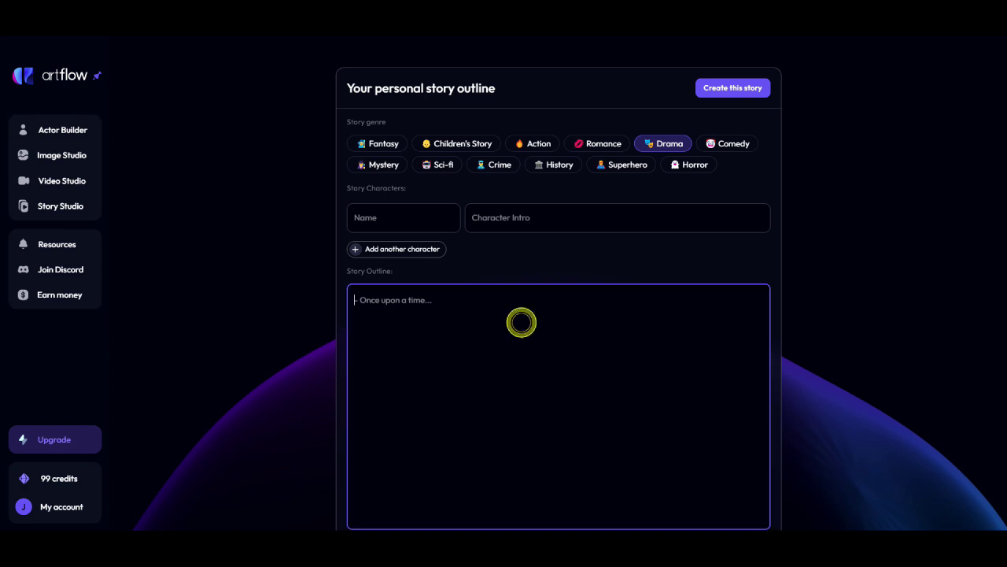
text(- In the dimly lit chamber, where shadows danced upon the walls, the table was set with elegance, yet a sinister air lingered. The guests, adorned in their finest attire, gathered with anticipation, their laughter echoing like distant thunder. But lo! What treachery lay concealed within that enigmatic vessel, its surface glistening with a deceptive allure? As I uncorked the bottle, a haunting aroma wafted forth, swirling like specters in the night. The crimson liquid, a siren's call, beckoned them closer, yet none dared to partake, their eyes wide with trepidation. What folly had I committed, presenting this riddle of a drink, devoid of any label to guide their weary souls? The merriment turned to murmurs of confusion, as each sip transformed into a gamble with fate, the evening spiraling into a tableau of dismay. The laughter faded, replaced by a palpable tension, as the guests exchanged glances, their revelry eclipsed by the ominous mystery of the unlabeled elixir. Thus, the dinner party, once a celebration, became a dark fable, a cautionary tale whispered in the halls of memory, forever haunted by the specter of that fateful bottle.)
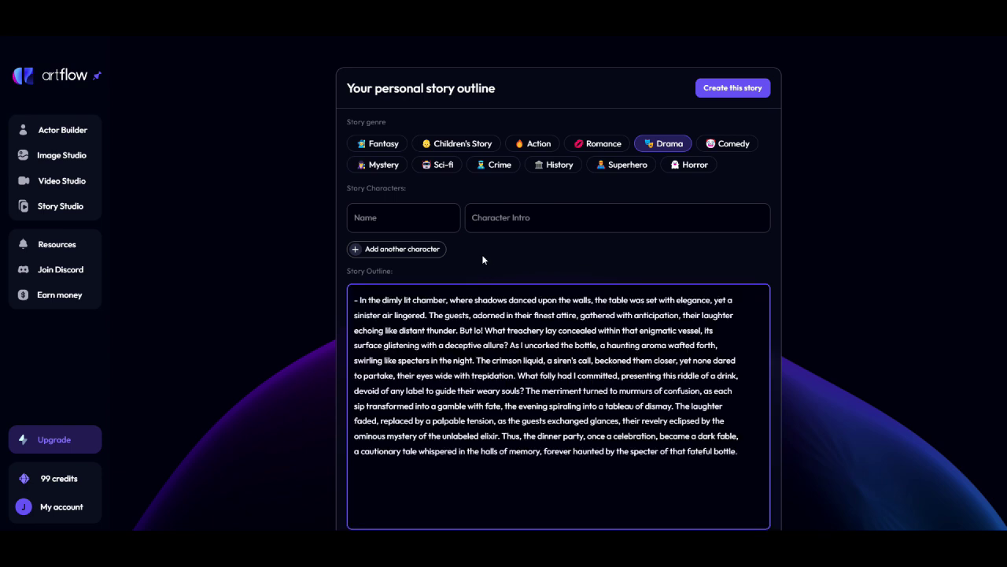
Add the story character "Party Guy" with the intro "Throwing a party with friends" and create the story.
click(354, 222)
text(Party)
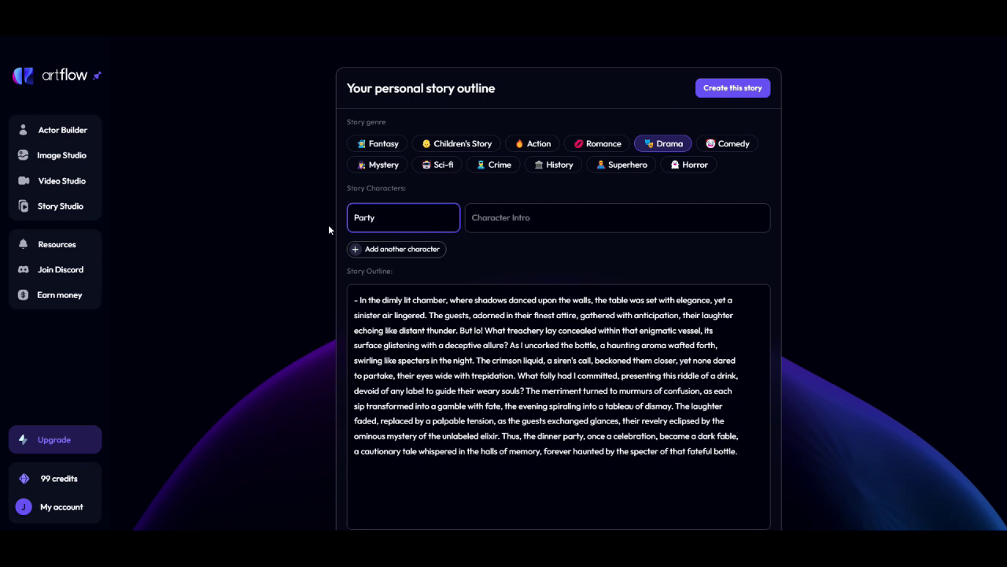
text( Guy)
click(516, 225)
text(Throwing a party with friends)
click(586, 224)
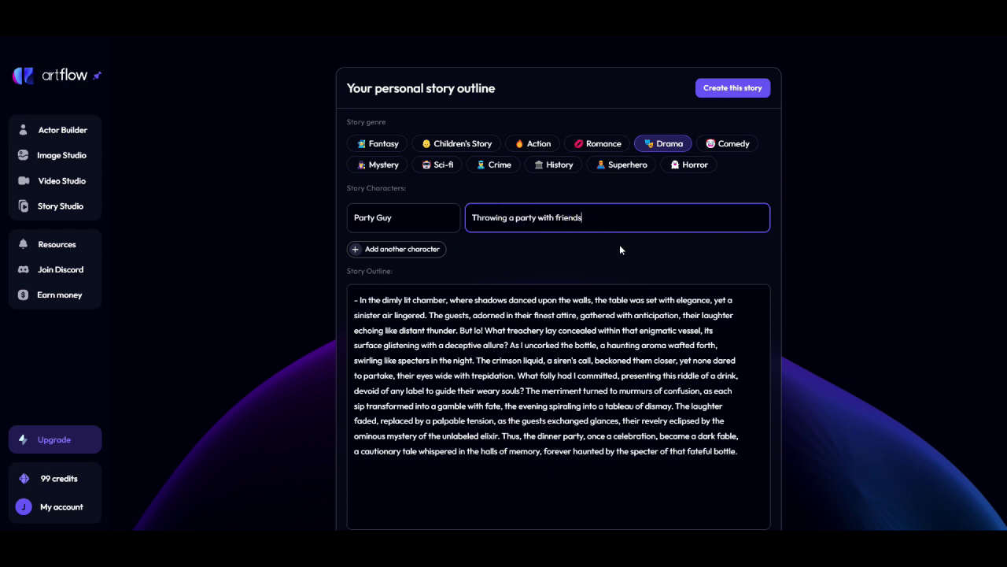
click(721, 88)
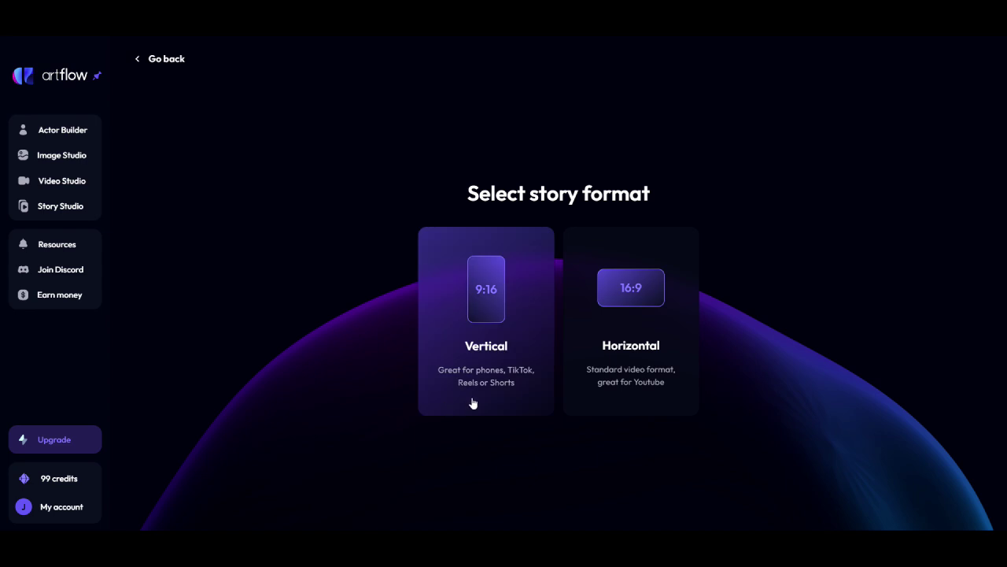
Set the story to the horizontal 16:9 format with the Horror visual style and continue to the character creator.
click(645, 334)
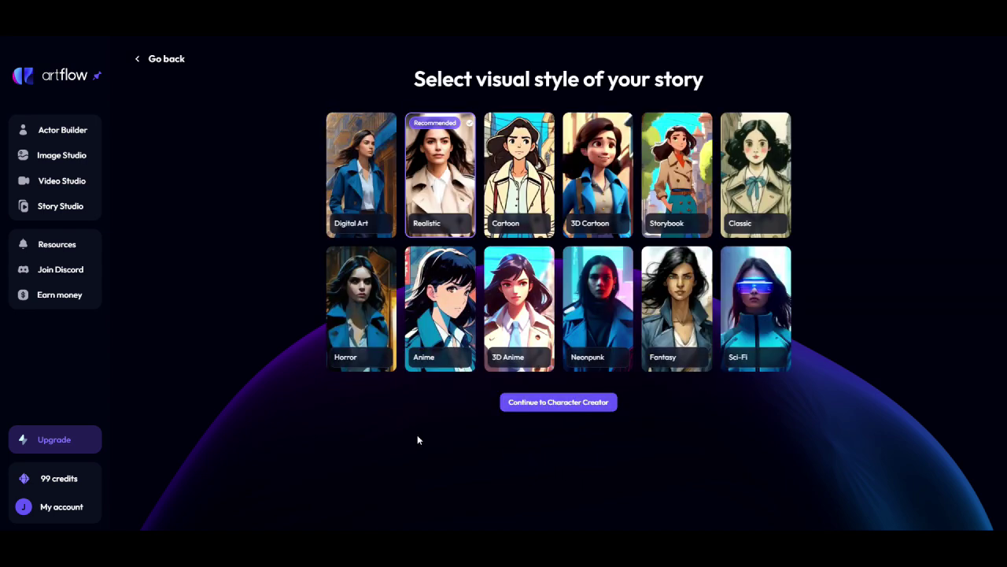
click(364, 307)
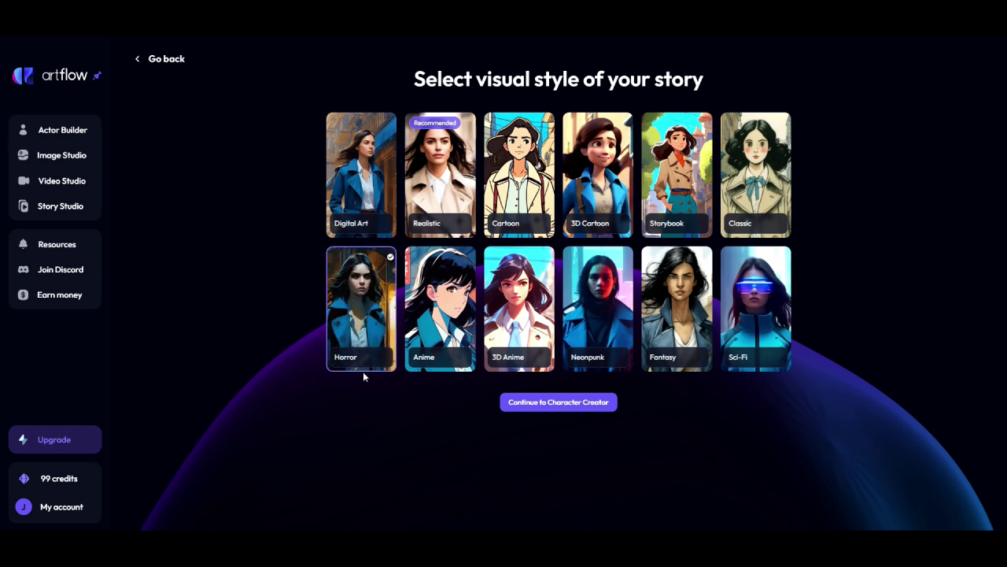
click(579, 403)
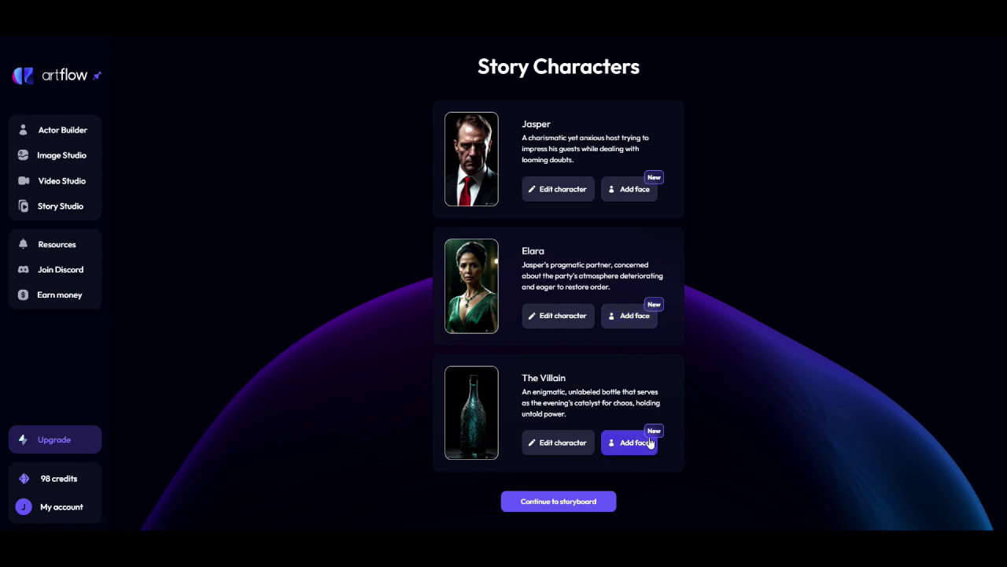
Accept the generated story characters, continue to the storyboard and export the story.
click(580, 504)
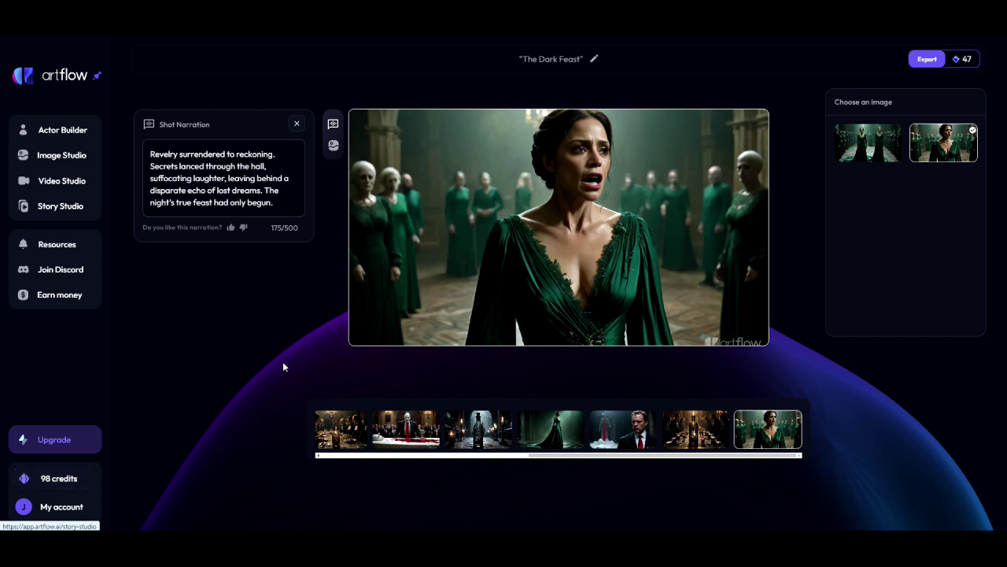
click(927, 60)
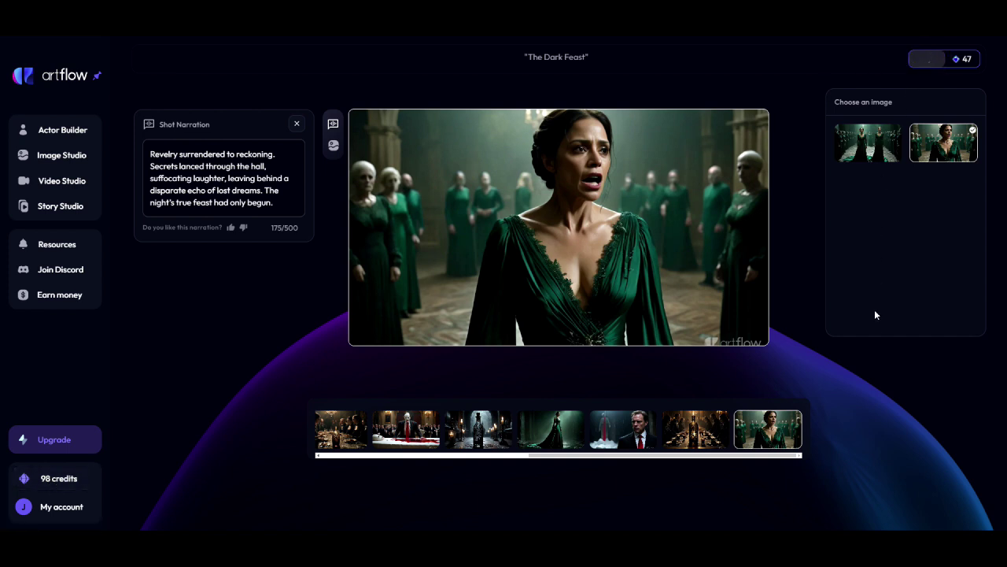